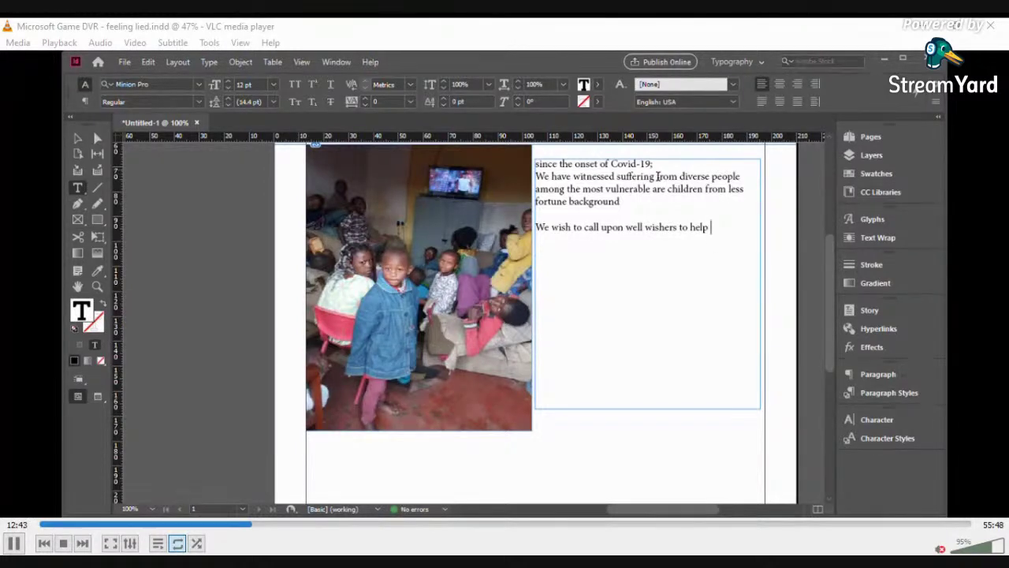
Continue the appeal sentence with "children from Upper Room Centre with basic necessecities like:".
{"action": "type", "text": "children from"}
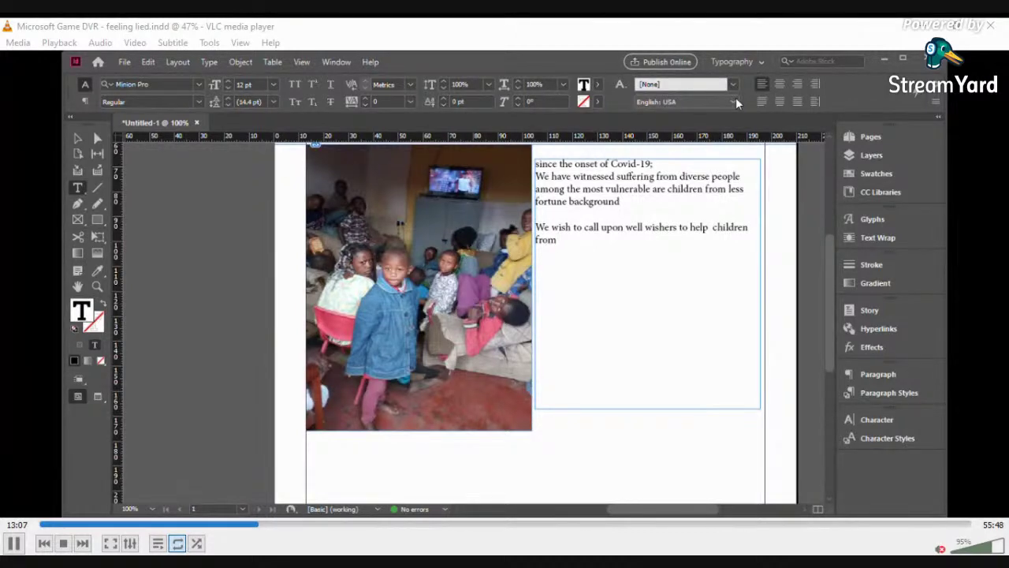
{"action": "type", "text": "Upper Room Centre"}
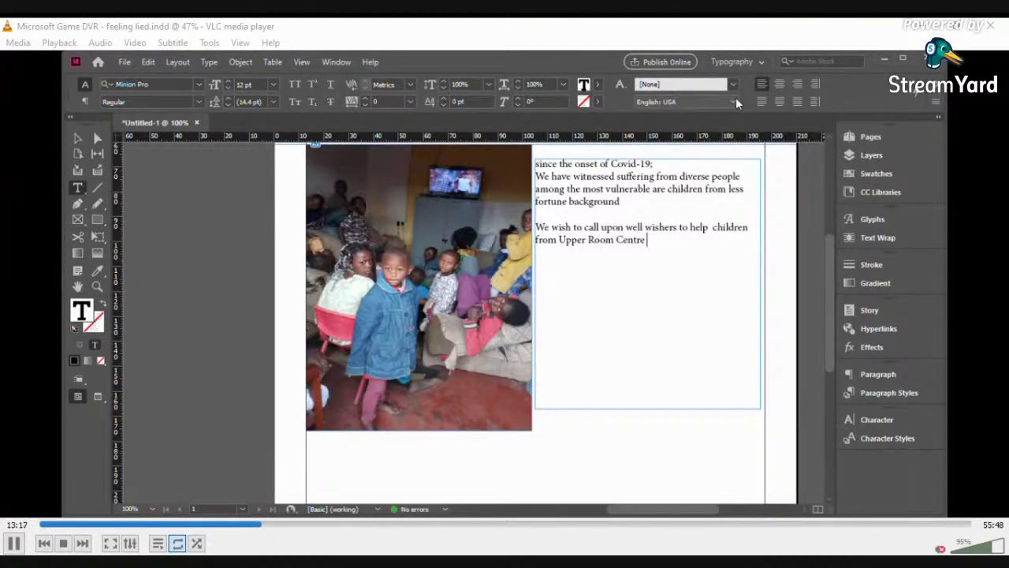
{"action": "type", "text": " with basic necessecities"}
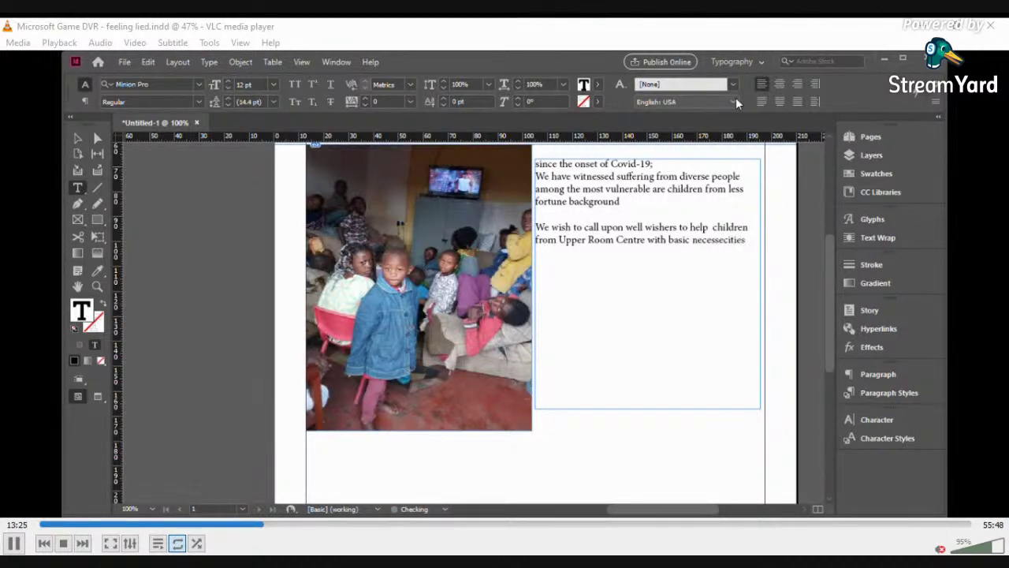
{"action": "type", "text": " like:"}
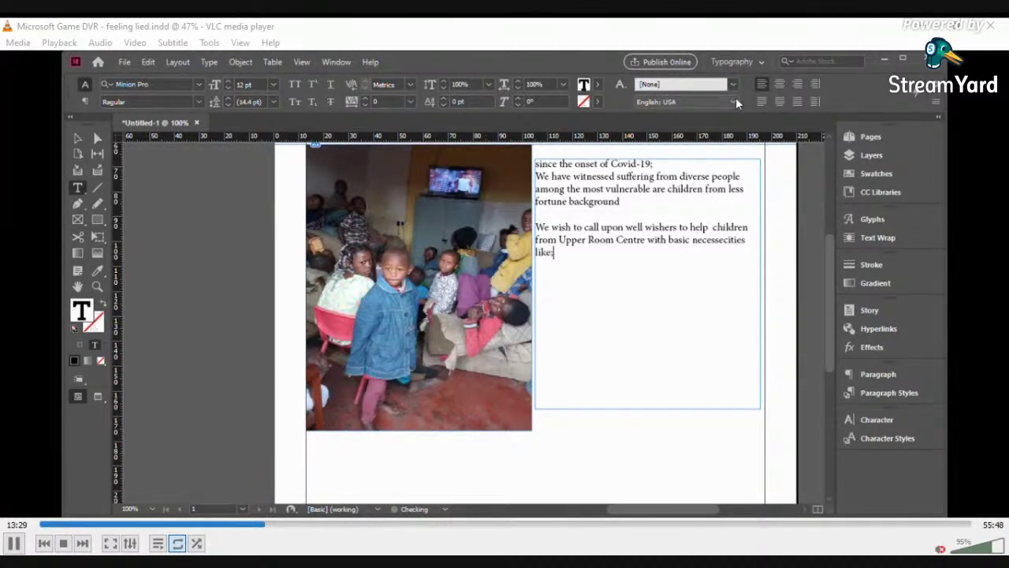
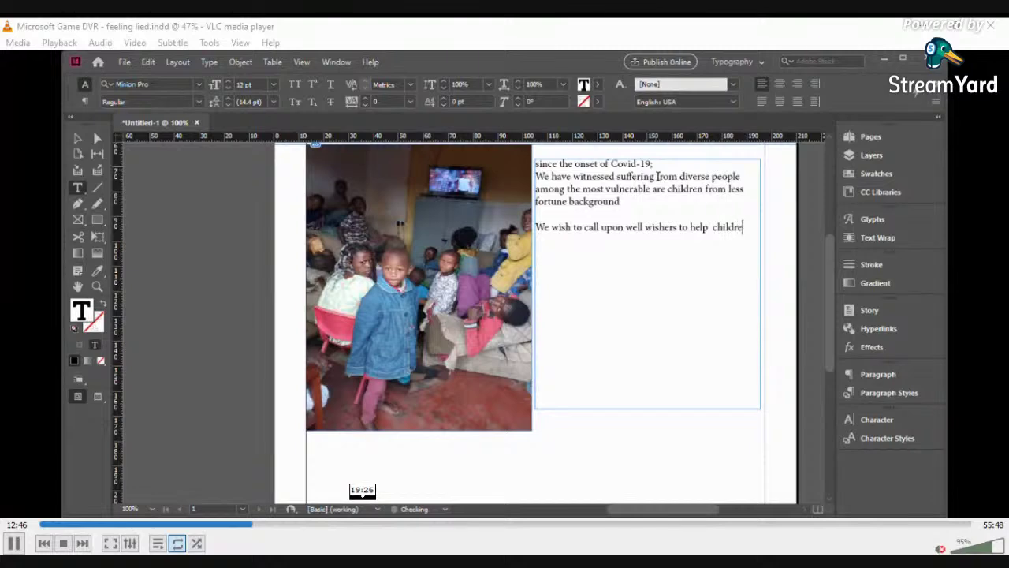
Extend the appeal paragraph so it reads "We wish to call upon well wishers to help children from".
{"action": "type", "text": "m"}
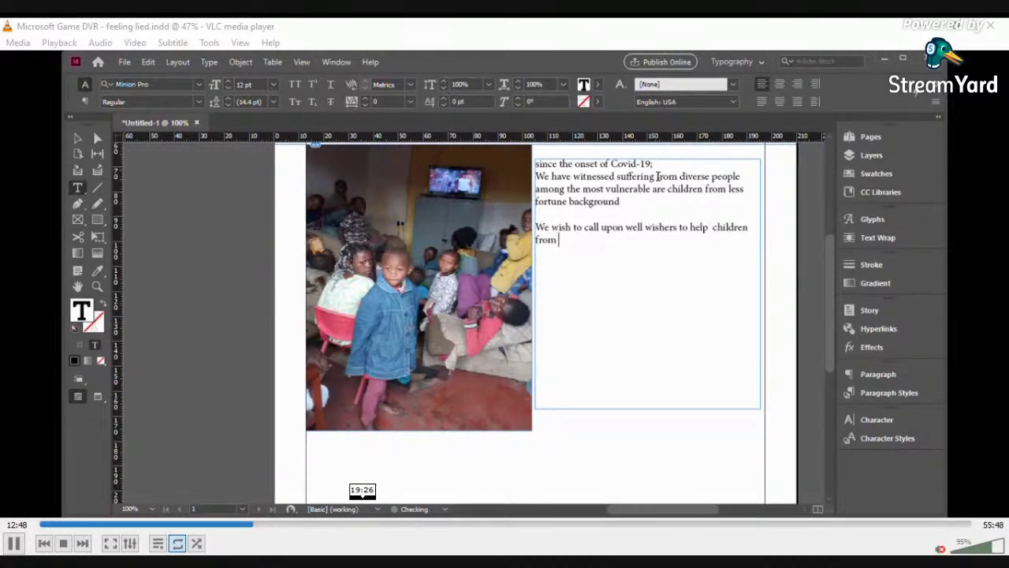
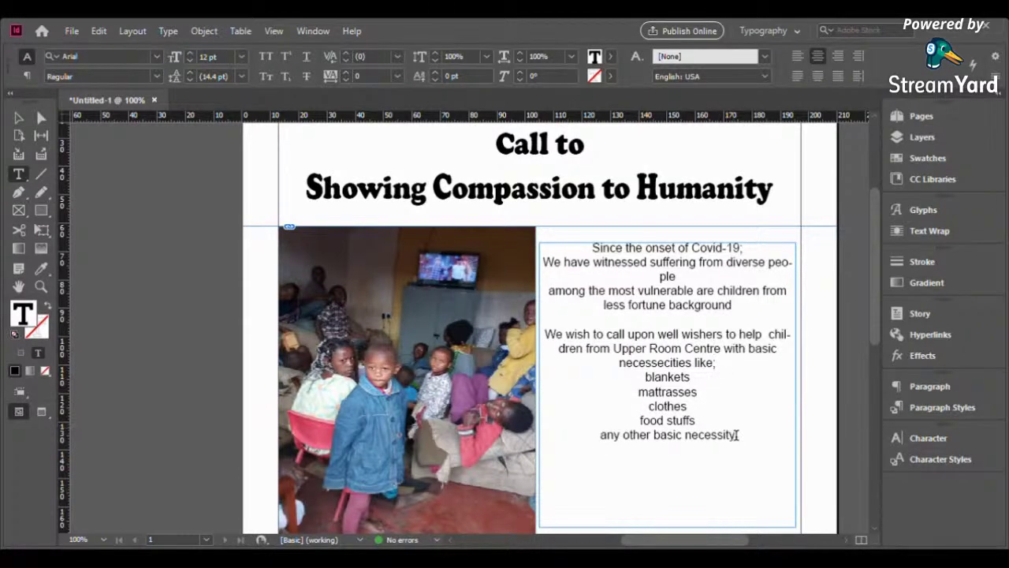
Turn off hyphenation for all the appeal text, keeping the paragraphs centred after trying Justify Center.
{"action": "left_click_drag", "start_coordinate": [758, 459], "coordinate": [573, 257]}
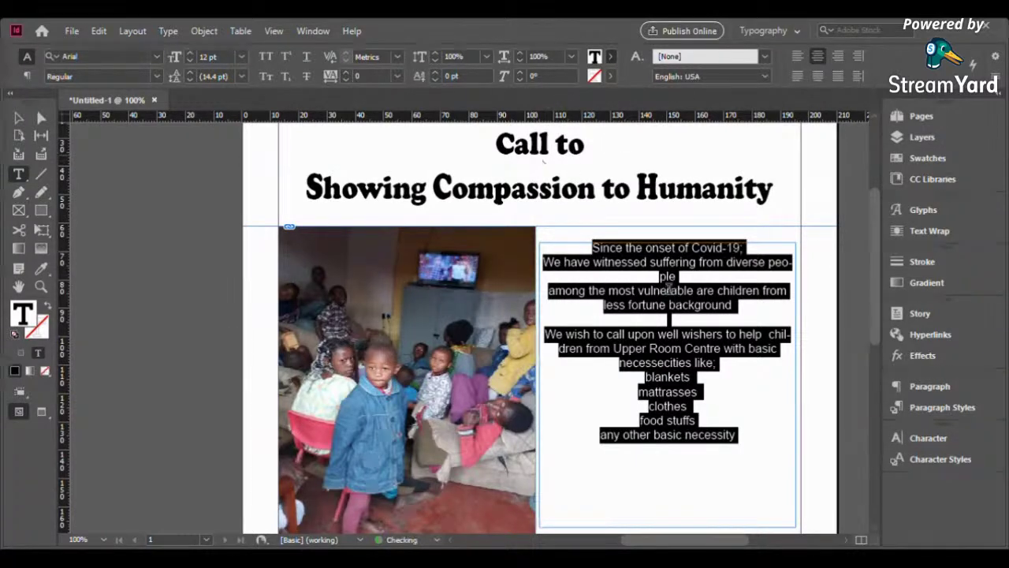
{"action": "left_click", "coordinate": [736, 426]}
{"action": "left_click_drag", "start_coordinate": [747, 450], "coordinate": [607, 362]}
{"action": "left_click", "coordinate": [733, 423]}
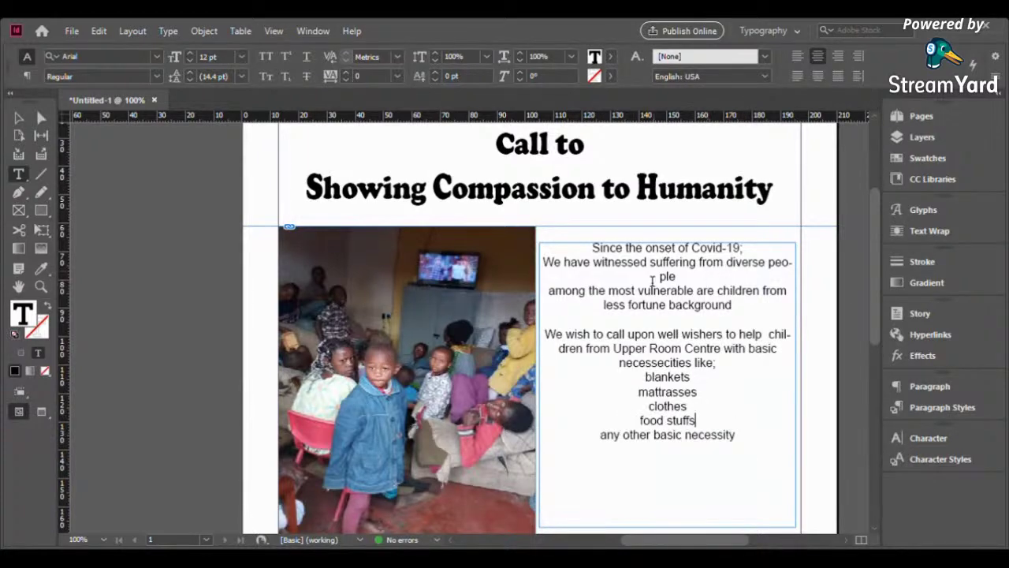
{"action": "left_click_drag", "start_coordinate": [743, 451], "coordinate": [588, 246]}
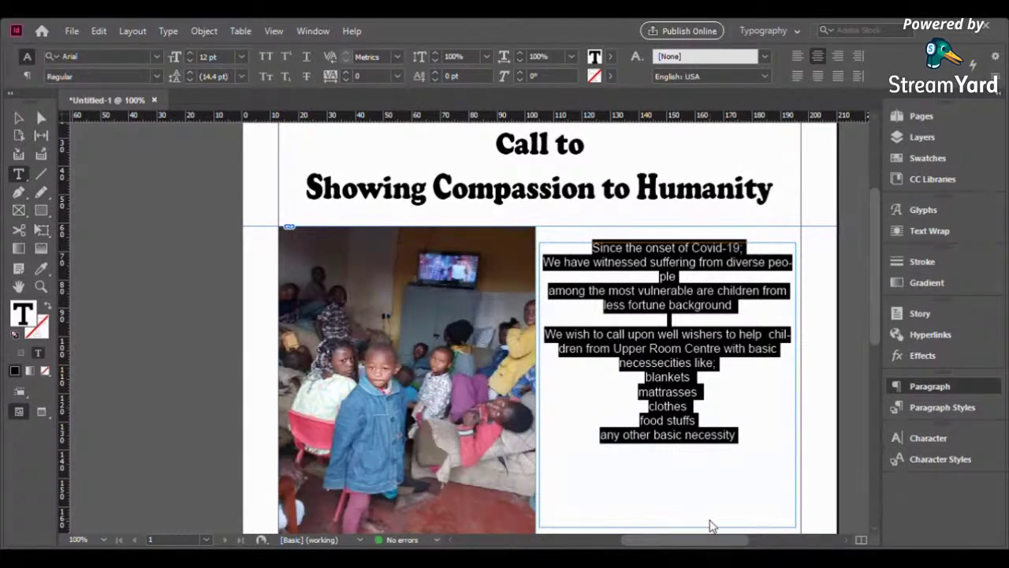
{"action": "key", "text": "ctrl+alt+shift+h"}
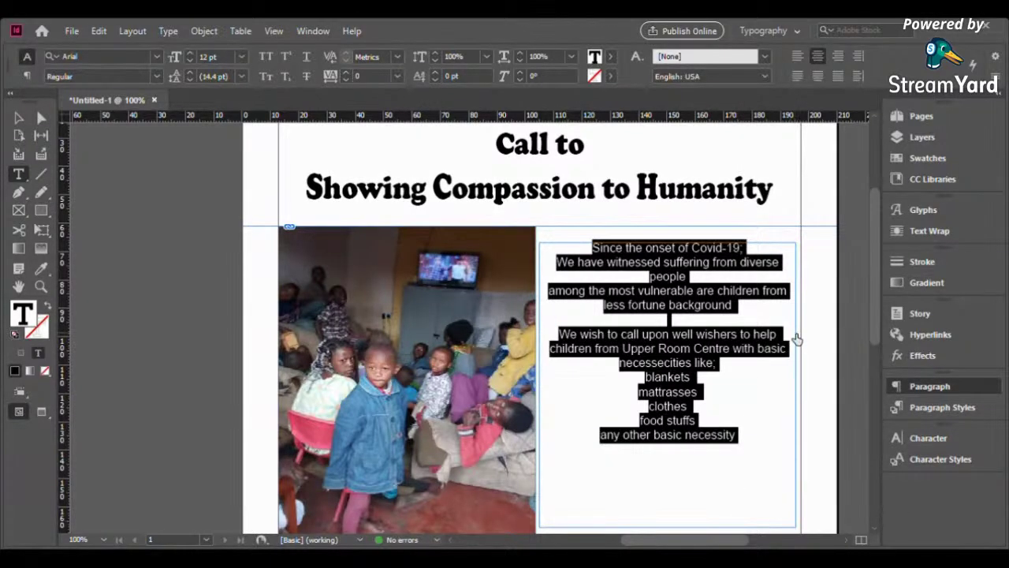
{"action": "key", "text": "ctrl+shift+j"}
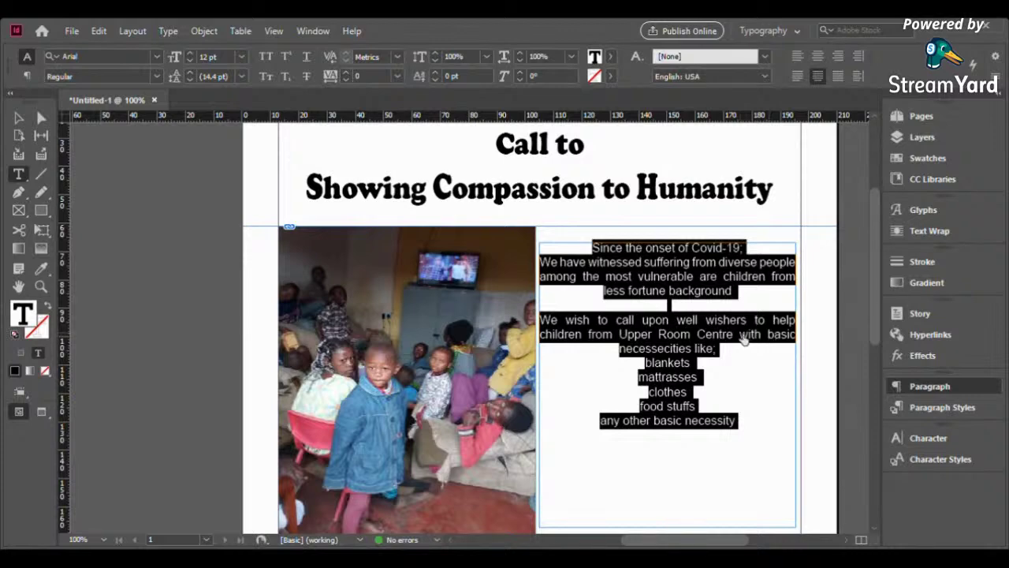
{"action": "key", "text": "ctrl+shift+c"}
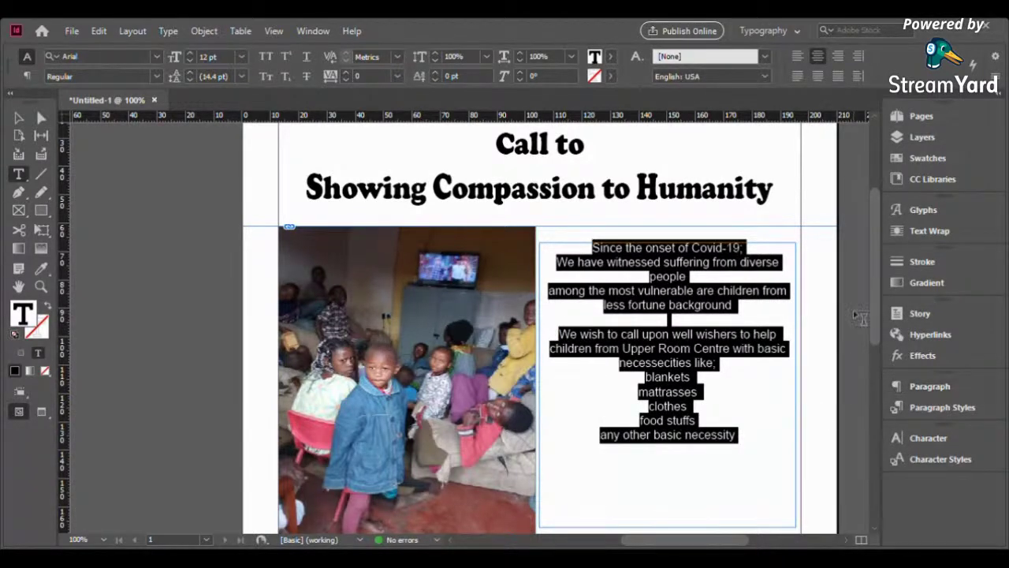
{"action": "mouse_move", "coordinate": [765, 386]}
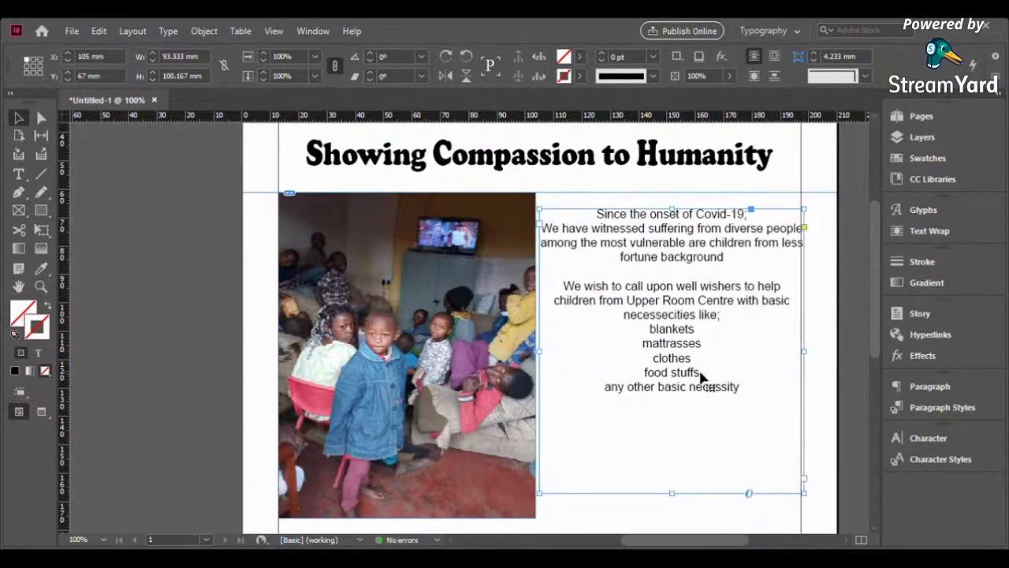
Break the line after 'children' so 'from less fortune background' starts its own line.
{"action": "mouse_move", "coordinate": [826, 315]}
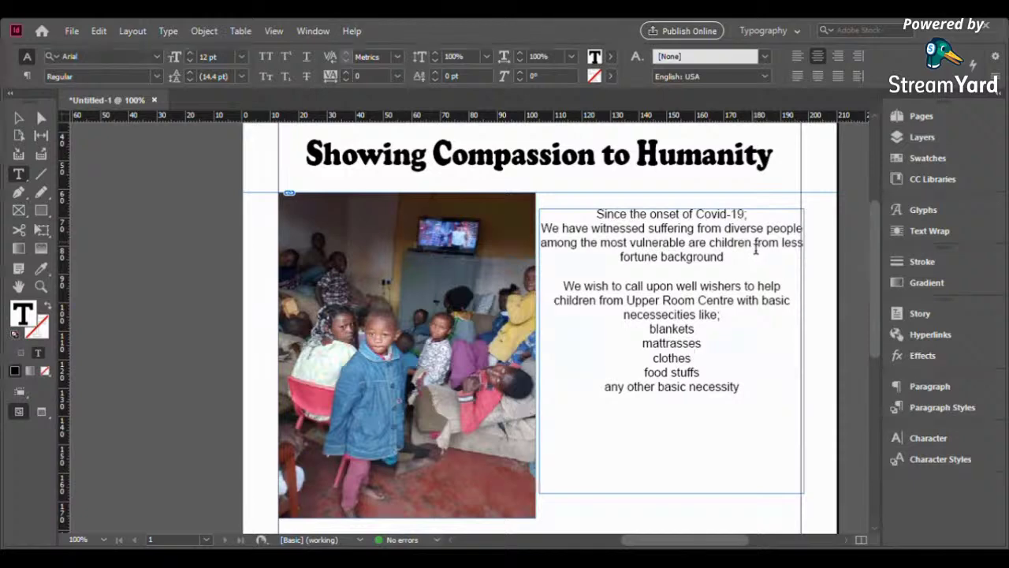
{"action": "key", "text": "Return"}
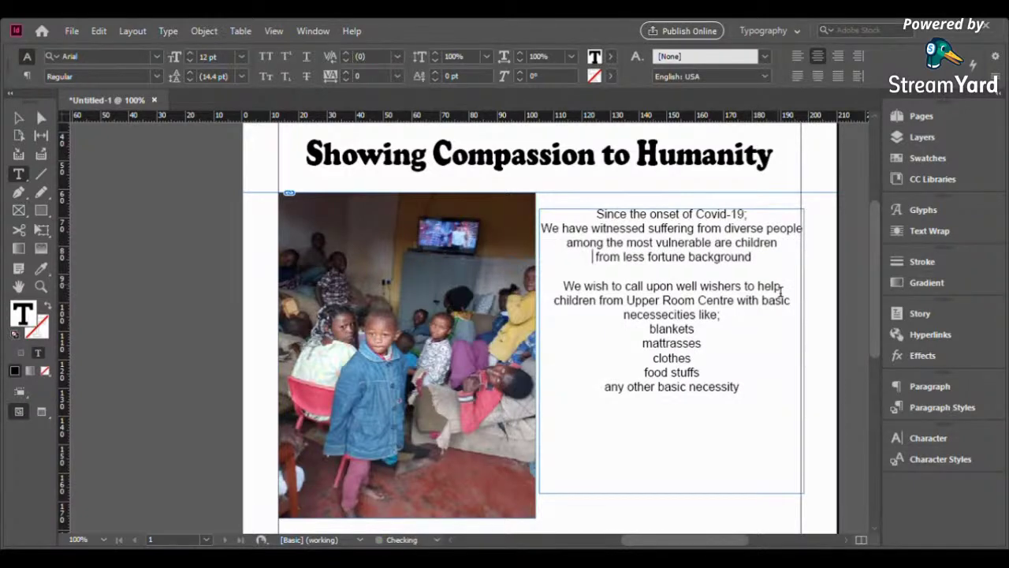
{"action": "mouse_move", "coordinate": [112, 274]}
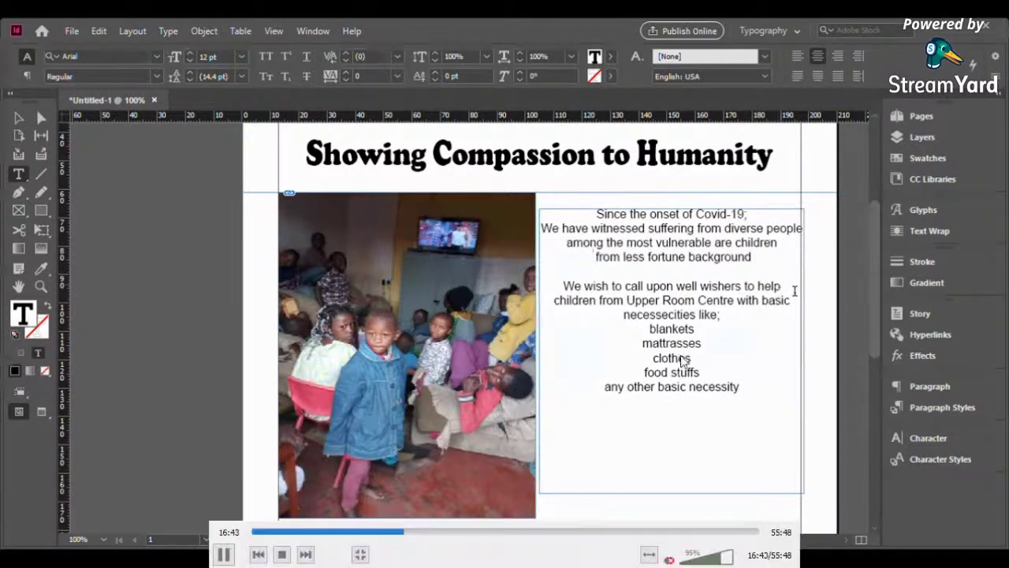
Take VLC out of fullscreen playback, then bring up the InDesign paragraph formatting options.
{"action": "double_click", "coordinate": [134, 298]}
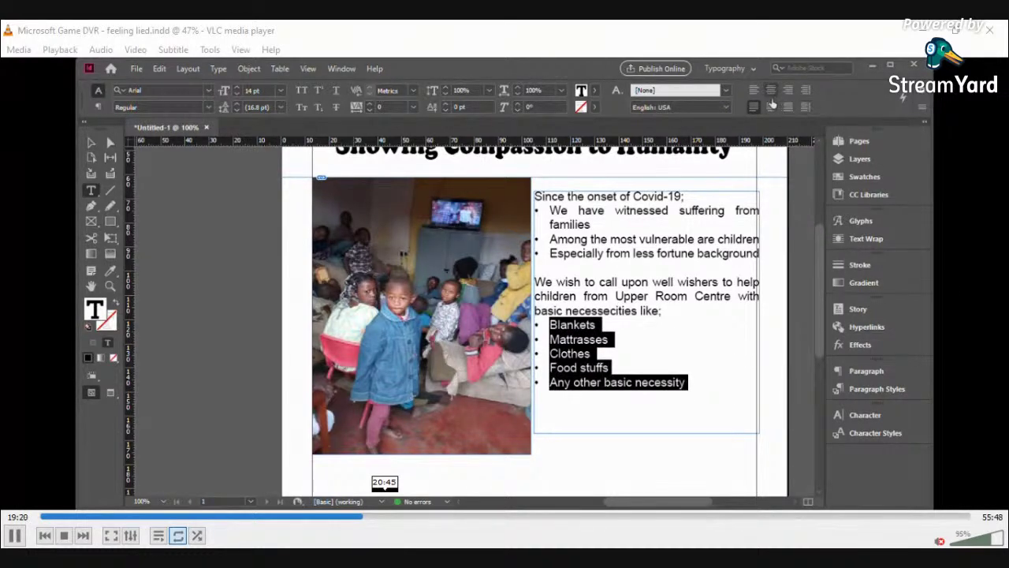
{"action": "left_click", "coordinate": [867, 371]}
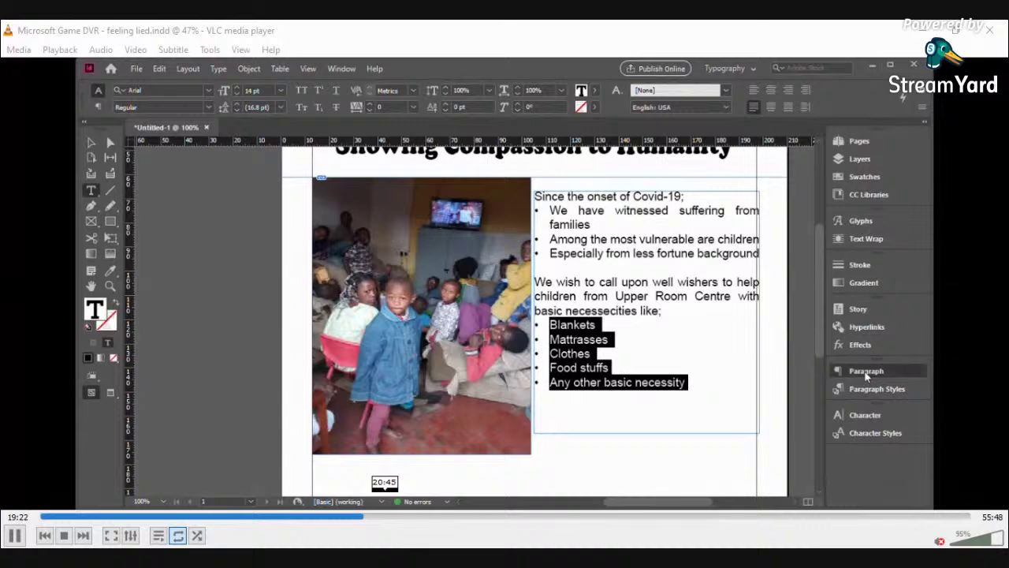
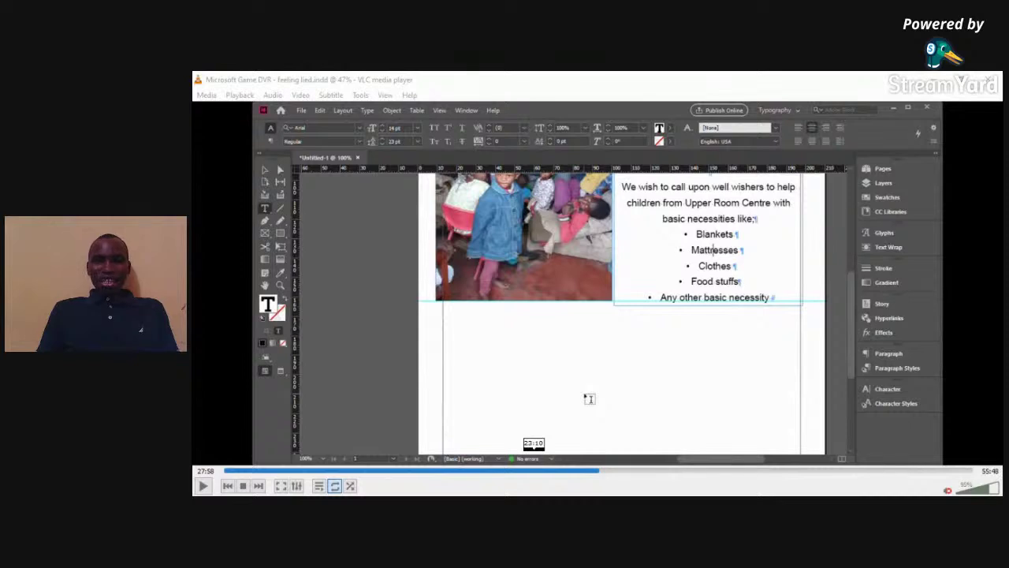
Type the centre's name, location, services and assistance inquiry lines in a frame below the photo.
{"action": "key", "text": "space"}
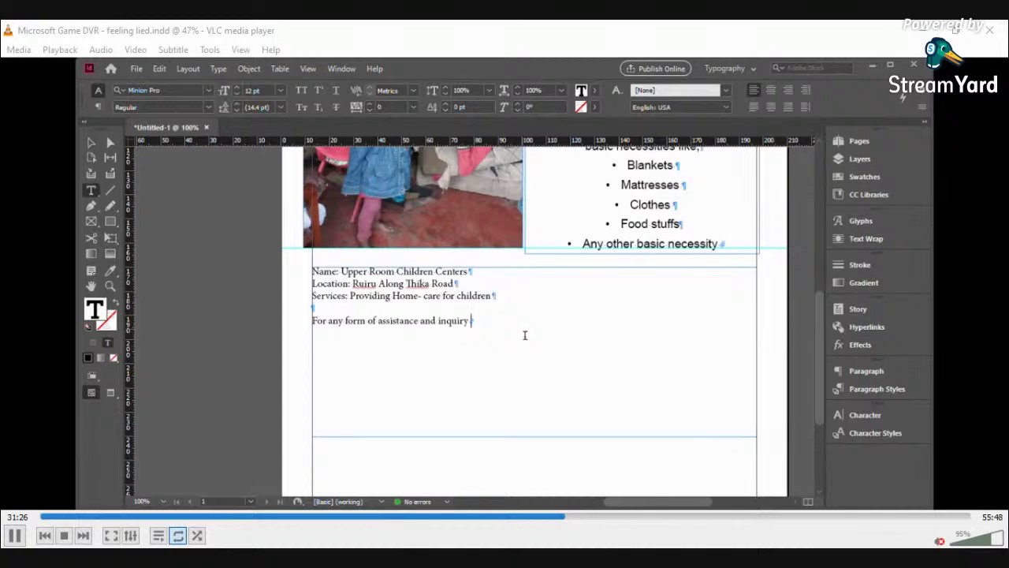
End the inquiry line with 'use the contact' and put the centre's phone number on a new line.
{"action": "type", "text": "use the "}
{"action": "type", "text": "cont"}
{"action": "key", "text": "BackSpace"}
{"action": "key", "text": "BackSpace"}
{"action": "key", "text": "BackSpace"}
{"action": "key", "text": "BackSpace"}
{"action": "key", "text": "BackSpace"}
{"action": "key", "text": "BackSpace"}
{"action": "key", "text": "BackSpace"}
{"action": "key", "text": "BackSpace"}
{"action": "type", "text": "contact"}
{"action": "key", "text": "Return"}
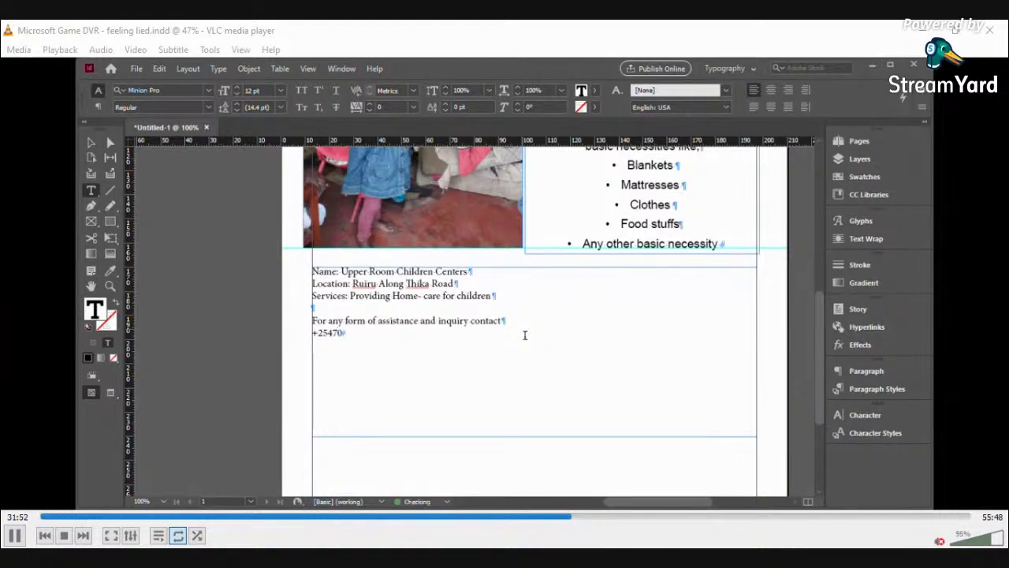
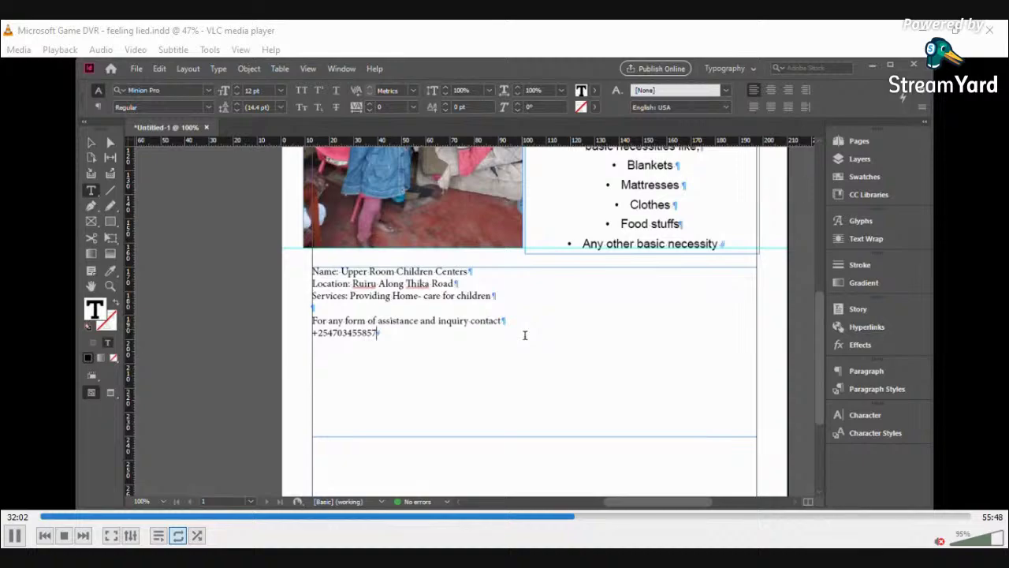
{"action": "scroll", "coordinate": [524, 335], "scroll_direction": "up", "scroll_amount": 3}
{"action": "scroll", "coordinate": [473, 410], "scroll_direction": "up", "scroll_amount": 9}
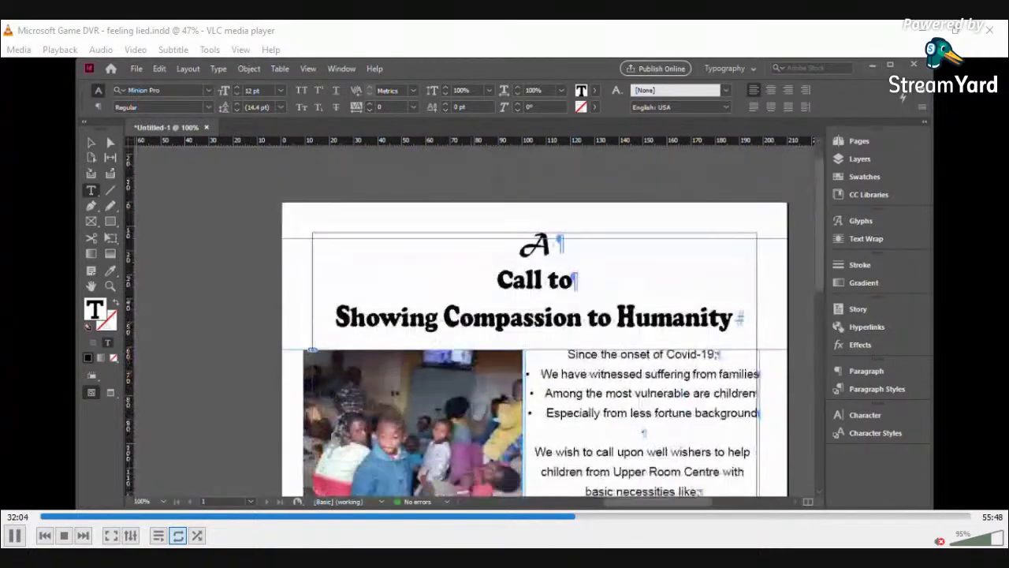
{"action": "scroll", "coordinate": [474, 409], "scroll_direction": "down", "scroll_amount": 12}
{"action": "scroll", "coordinate": [473, 409], "scroll_direction": "down", "scroll_amount": 5}
{"action": "scroll", "coordinate": [473, 409], "scroll_direction": "up", "scroll_amount": 11}
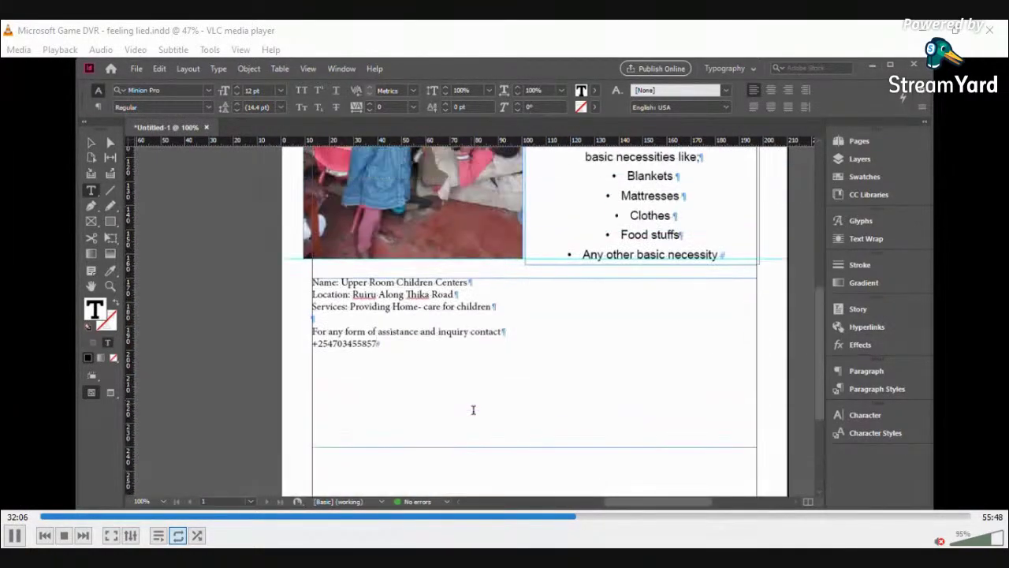
{"action": "scroll", "coordinate": [473, 409], "scroll_direction": "up", "scroll_amount": 3}
{"action": "scroll", "coordinate": [473, 410], "scroll_direction": "down", "scroll_amount": 6}
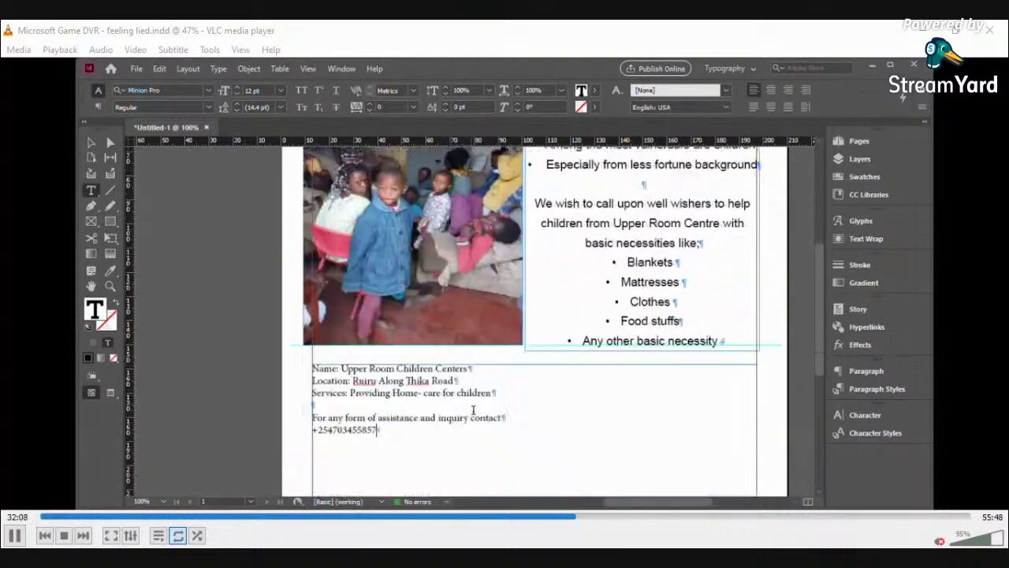
{"action": "left_click_drag", "start_coordinate": [408, 381], "coordinate": [306, 319]}
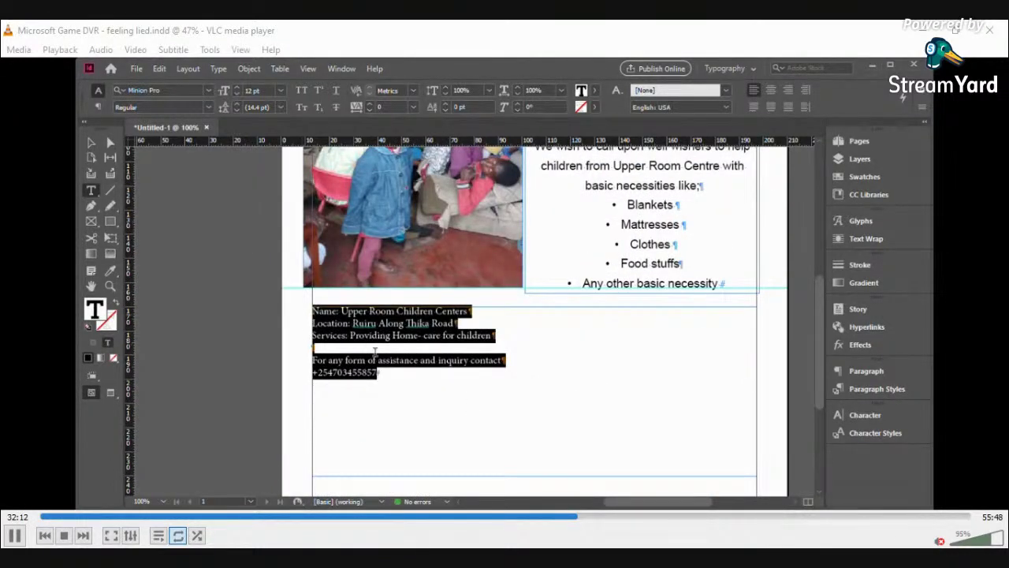
Raise the contact details' font size step by step to 23 pt.
{"action": "left_click", "coordinate": [238, 87]}
{"action": "left_click", "coordinate": [237, 87]}
{"action": "left_click", "coordinate": [237, 87]}
{"action": "left_click", "coordinate": [237, 88]}
{"action": "left_click", "coordinate": [237, 87]}
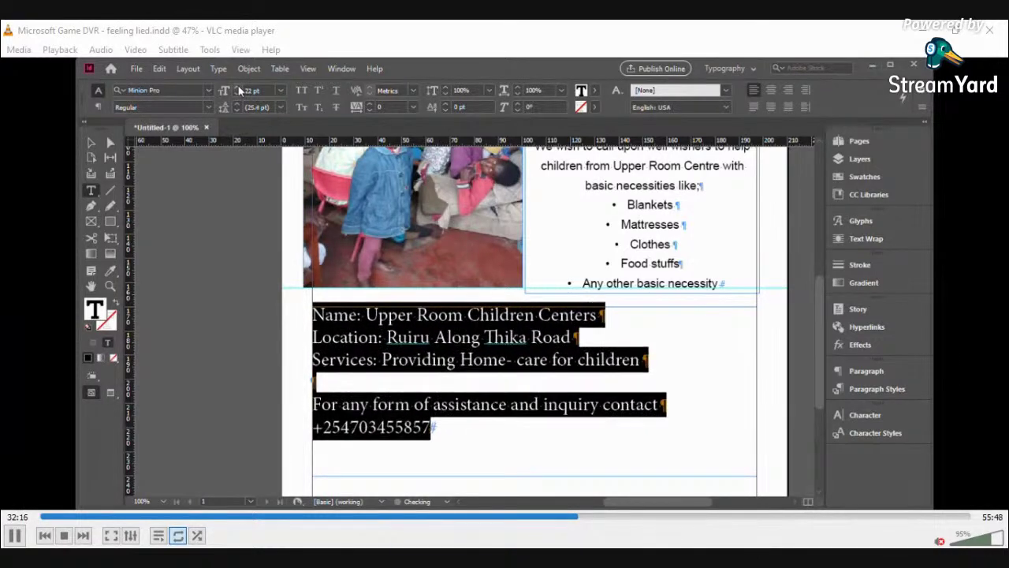
{"action": "left_click", "coordinate": [237, 88]}
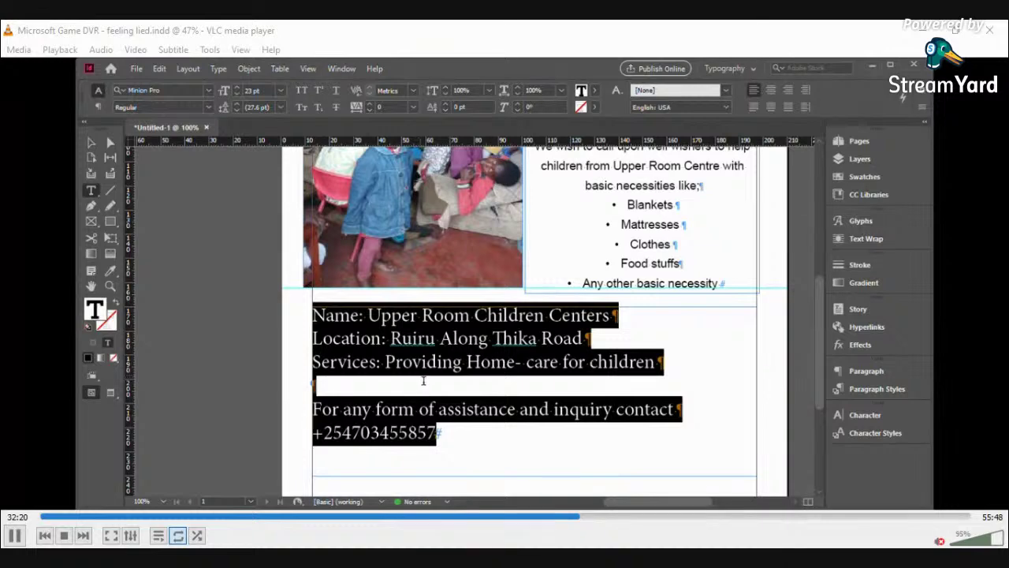
Centre-align the contact details block.
{"action": "left_click", "coordinate": [771, 107]}
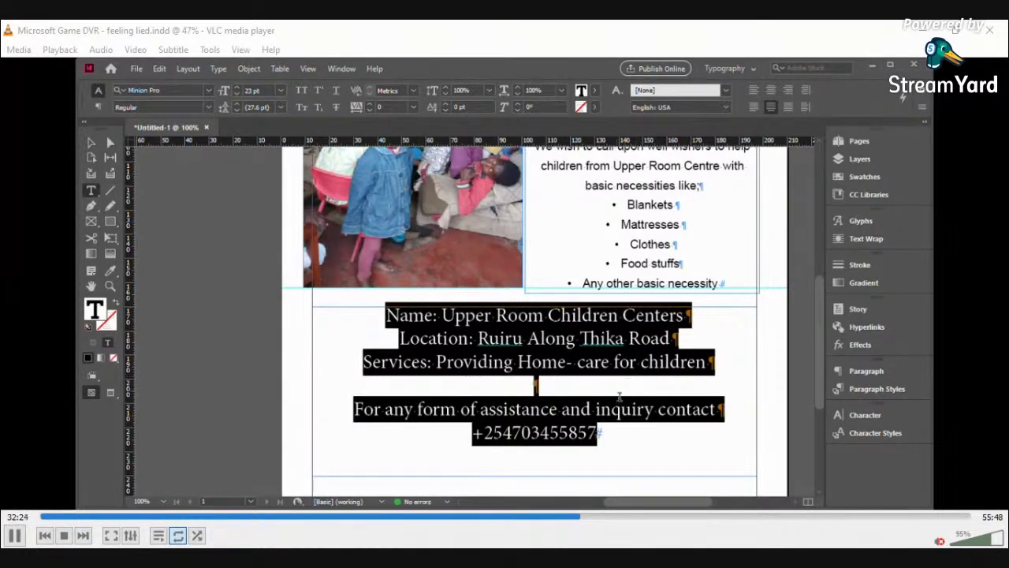
{"action": "scroll", "coordinate": [625, 429], "scroll_direction": "up", "scroll_amount": 3}
{"action": "scroll", "coordinate": [623, 440], "scroll_direction": "up", "scroll_amount": 2}
{"action": "scroll", "coordinate": [623, 440], "scroll_direction": "down", "scroll_amount": 4}
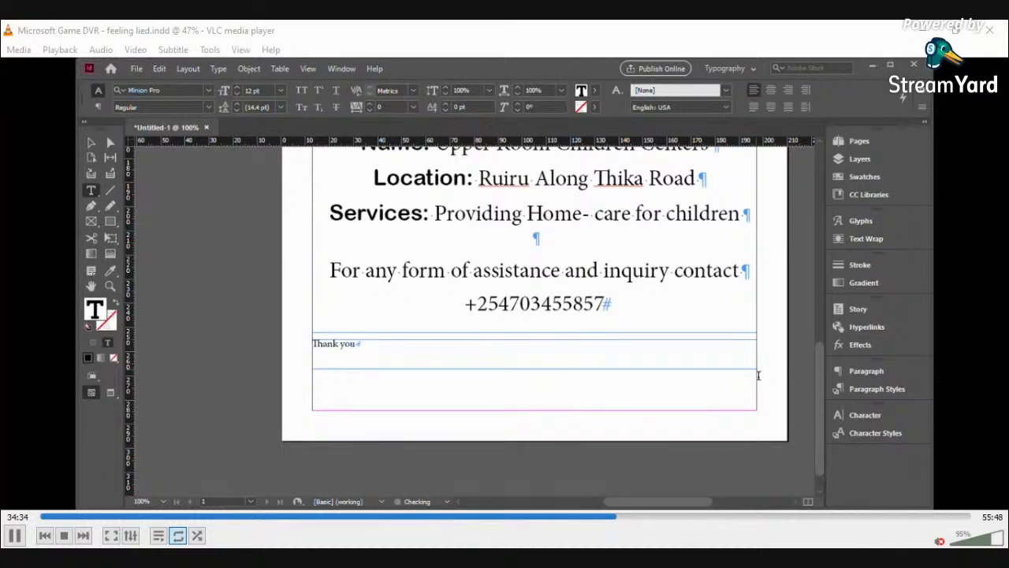
Complete the closing line as 'Thank you for your Generosity' with a capital G, then select it.
{"action": "type", "text": "your geno"}
{"action": "key", "text": "BackSpace"}
{"action": "type", "text": "rosity"}
{"action": "left_click", "coordinate": [400, 347]}
{"action": "key", "text": "BackSpace"}
{"action": "type", "text": "G"}
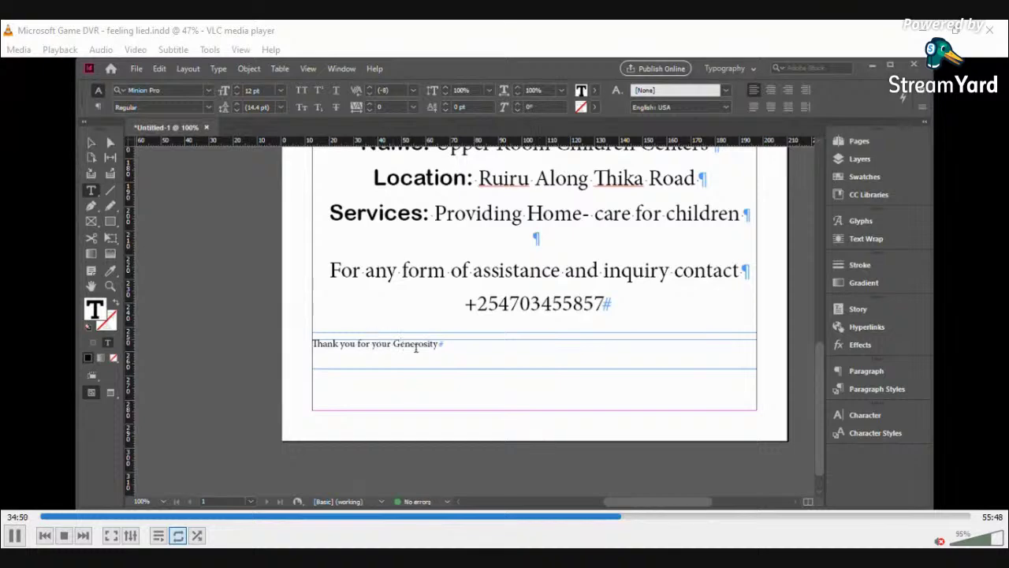
{"action": "left_click_drag", "start_coordinate": [436, 348], "coordinate": [312, 354]}
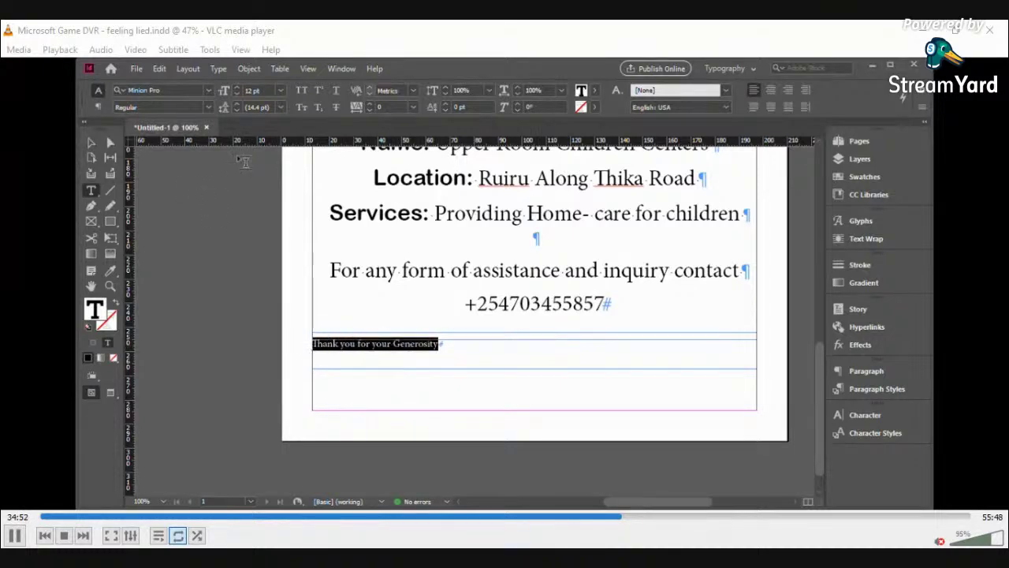
Change the thank-you line's font to MV Boli.
{"action": "left_click", "coordinate": [209, 90]}
{"action": "key", "text": "Down"}
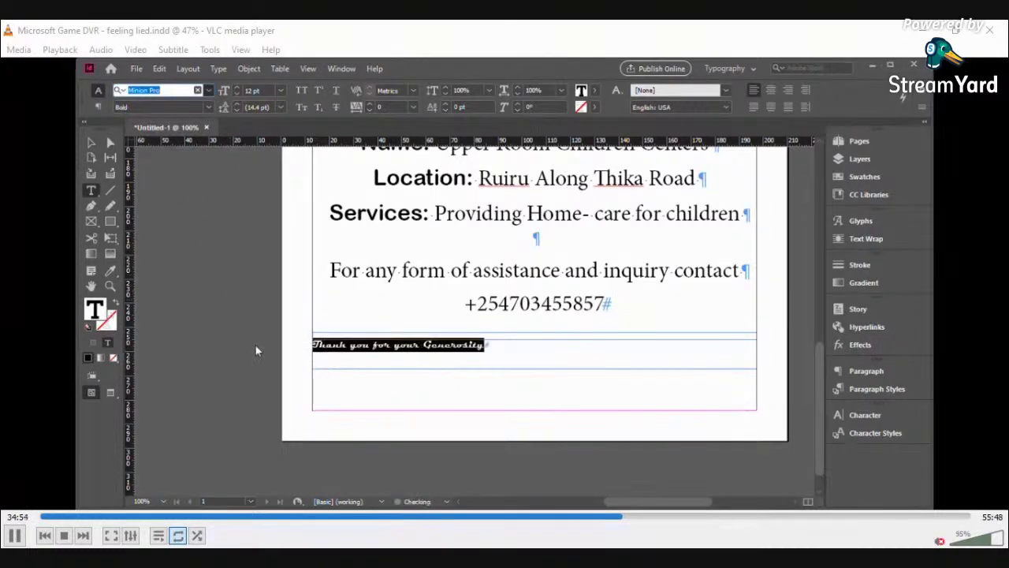
{"action": "key", "text": "Up"}
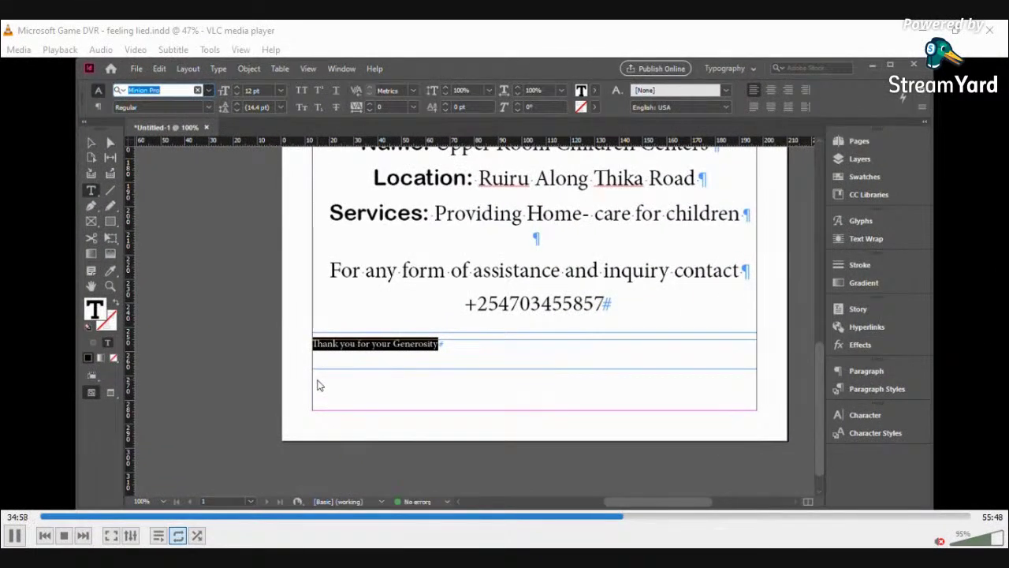
{"action": "key", "text": "Down"}
{"action": "key", "text": "Return"}
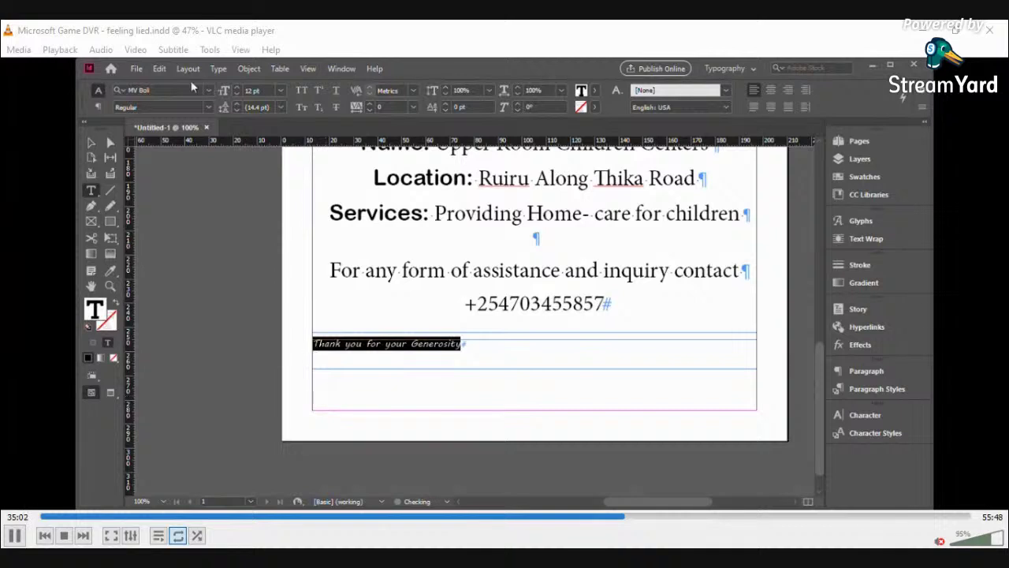
Enlarge the thank-you line to 20 pt and centre it within its frame.
{"action": "left_click", "coordinate": [237, 91]}
{"action": "left_click", "coordinate": [236, 91]}
{"action": "left_click", "coordinate": [236, 91]}
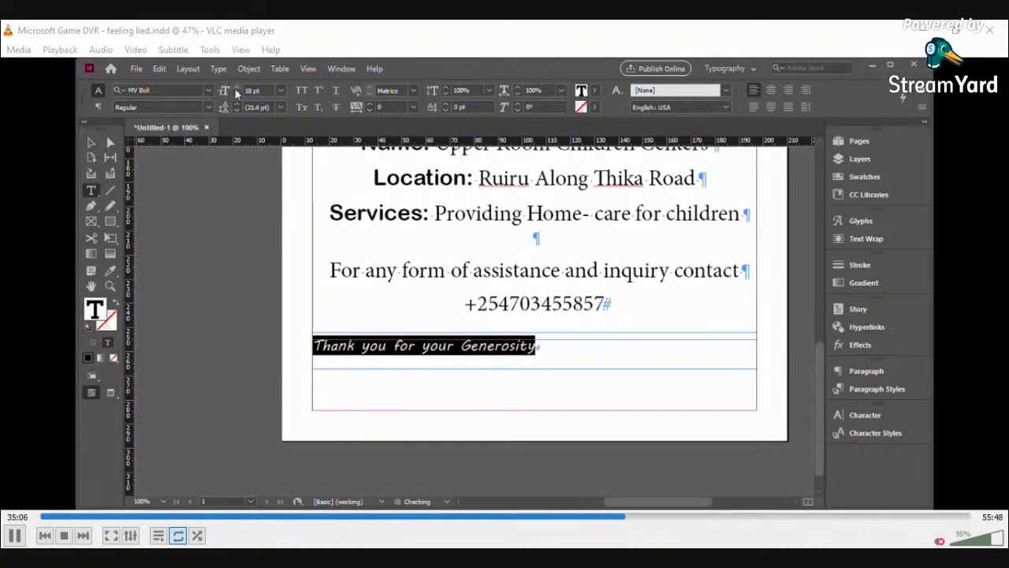
{"action": "left_click", "coordinate": [236, 91]}
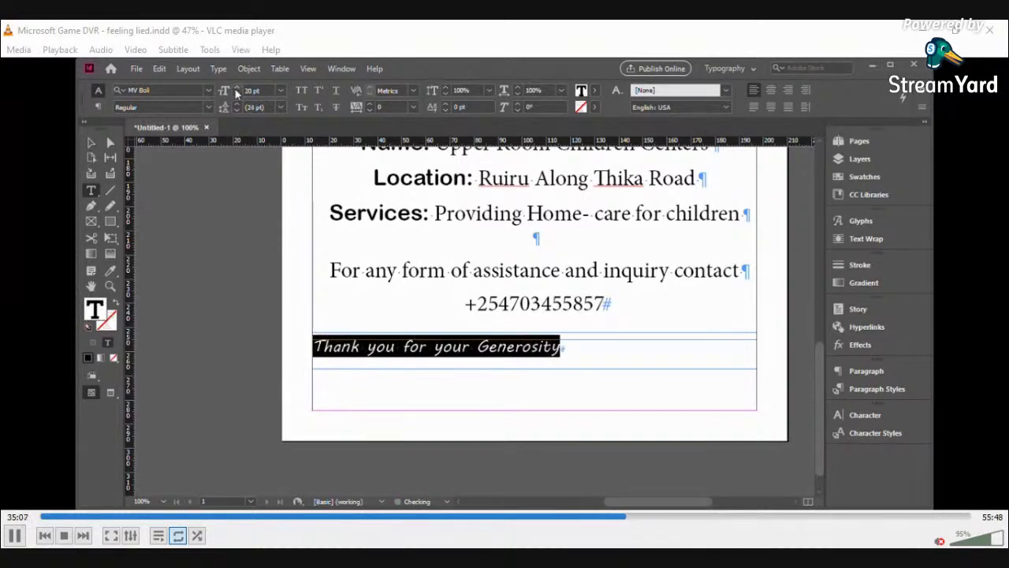
{"action": "left_click", "coordinate": [773, 109]}
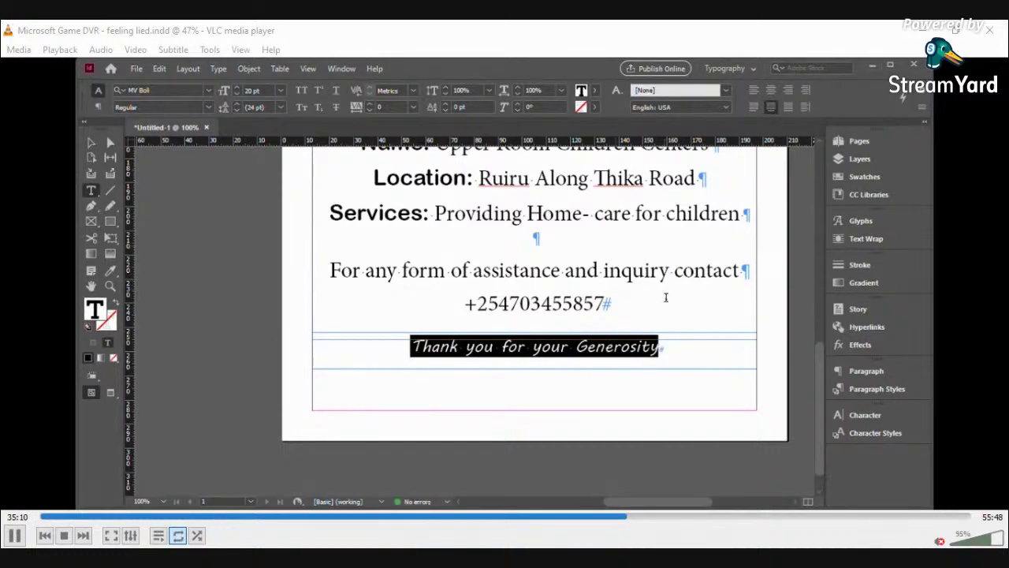
{"action": "scroll", "coordinate": [640, 432], "scroll_direction": "up", "scroll_amount": 10}
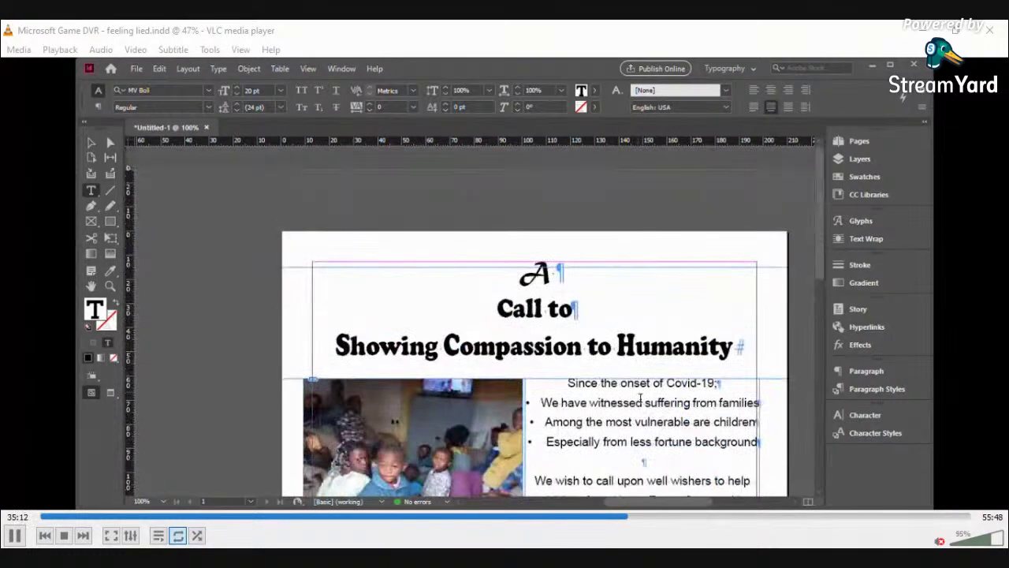
{"action": "left_click", "coordinate": [90, 143]}
{"action": "scroll", "coordinate": [492, 268], "scroll_direction": "down", "scroll_amount": 10}
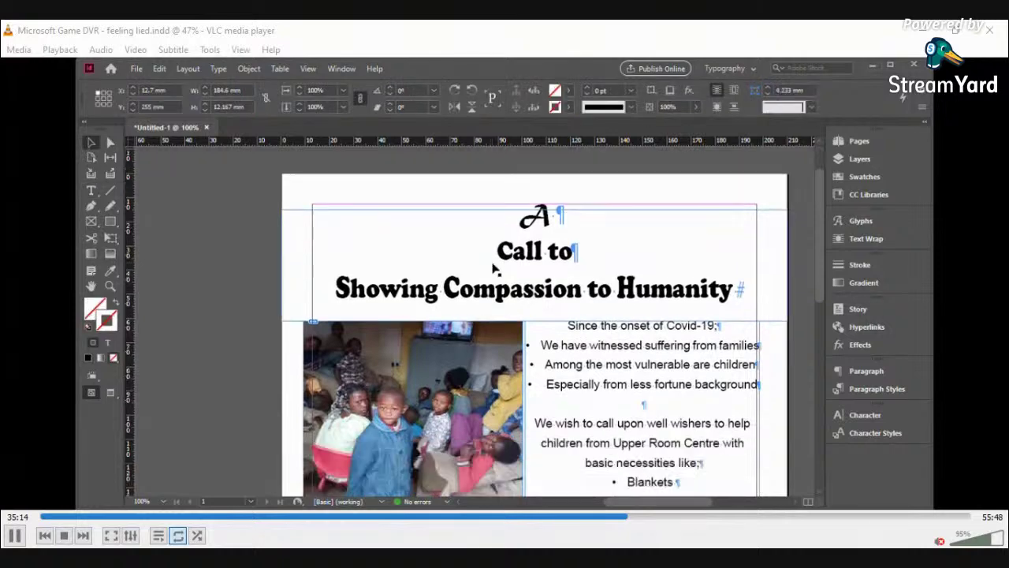
{"action": "scroll", "coordinate": [712, 379], "scroll_direction": "down", "scroll_amount": 2}
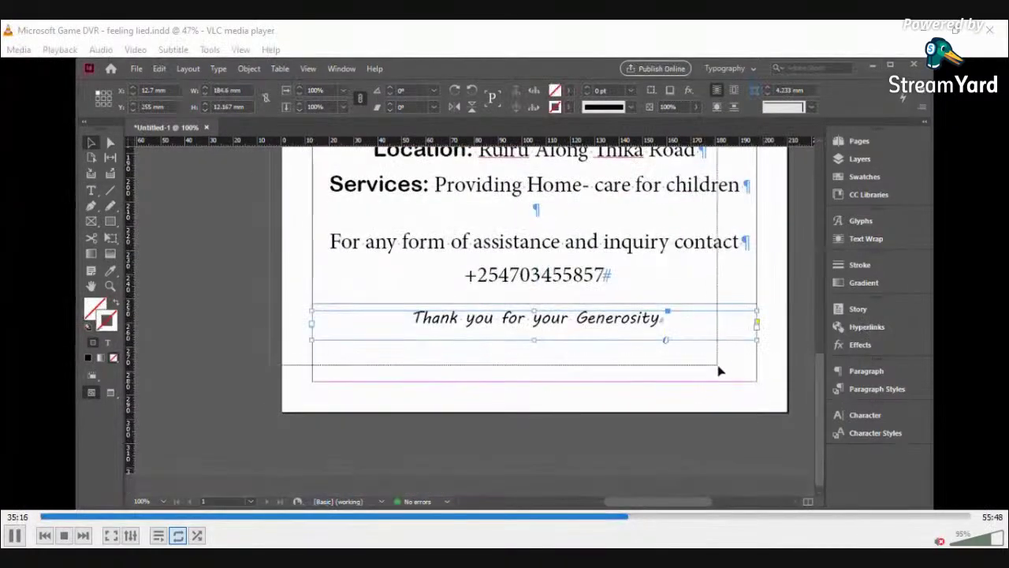